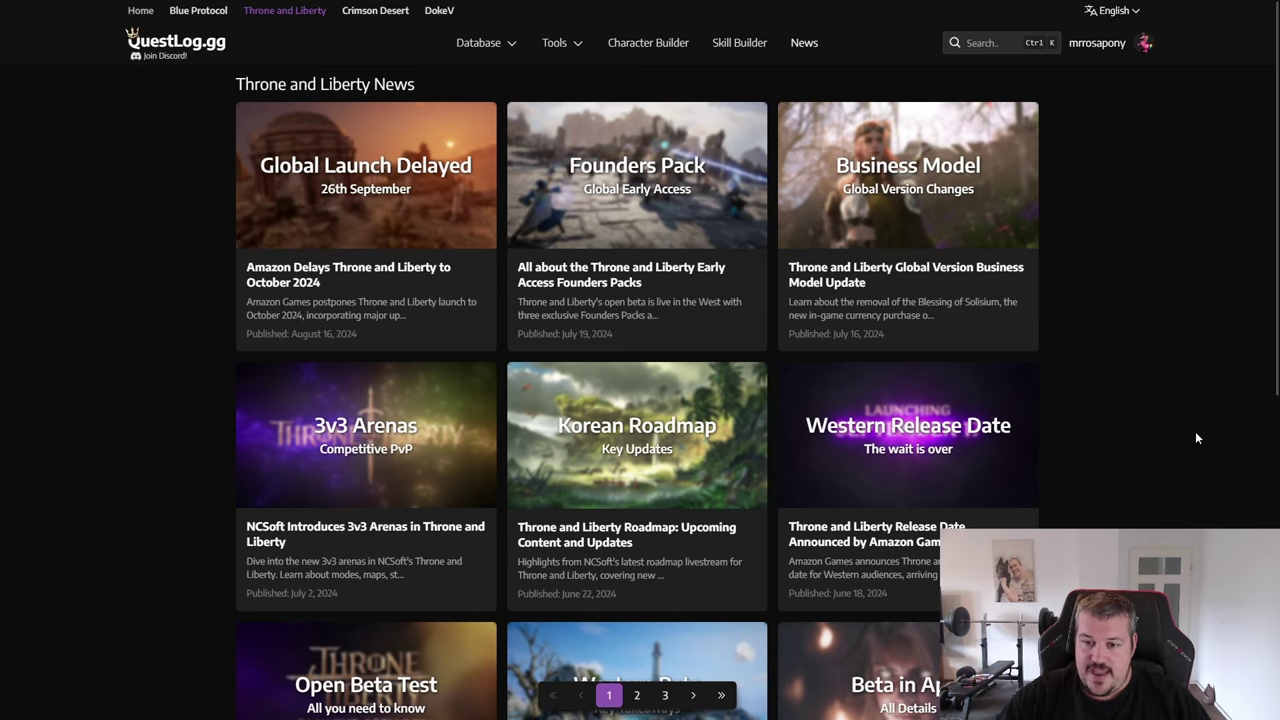
Open the Throne and Liberty database search and look for "rod"
{"action": "mouse_move", "coordinate": [480, 46]}
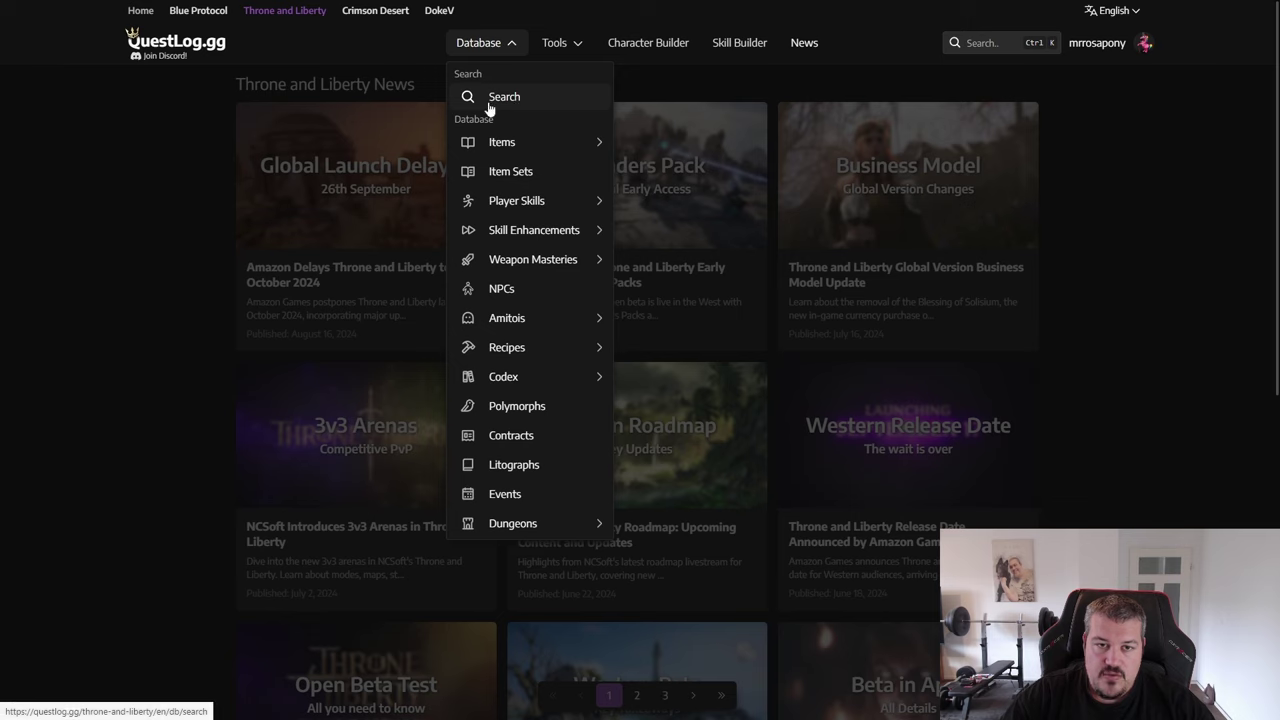
{"action": "left_click", "coordinate": [546, 98]}
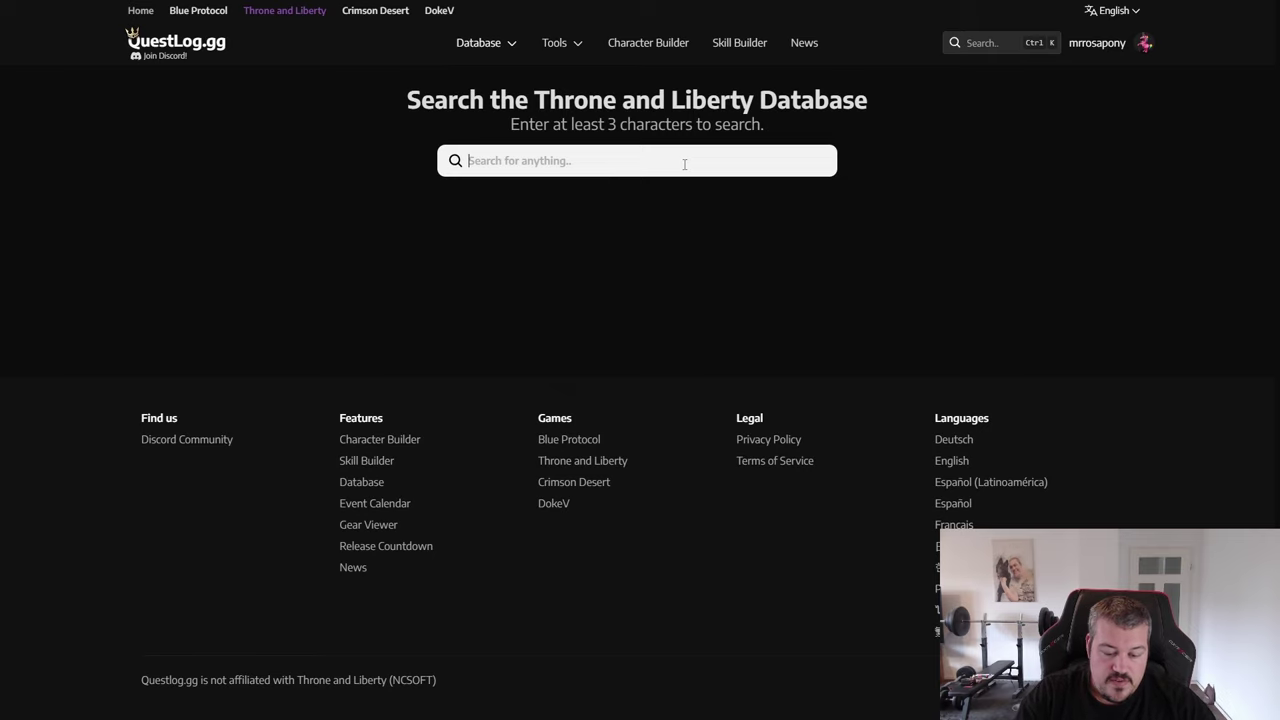
{"action": "type", "text": "rod"}
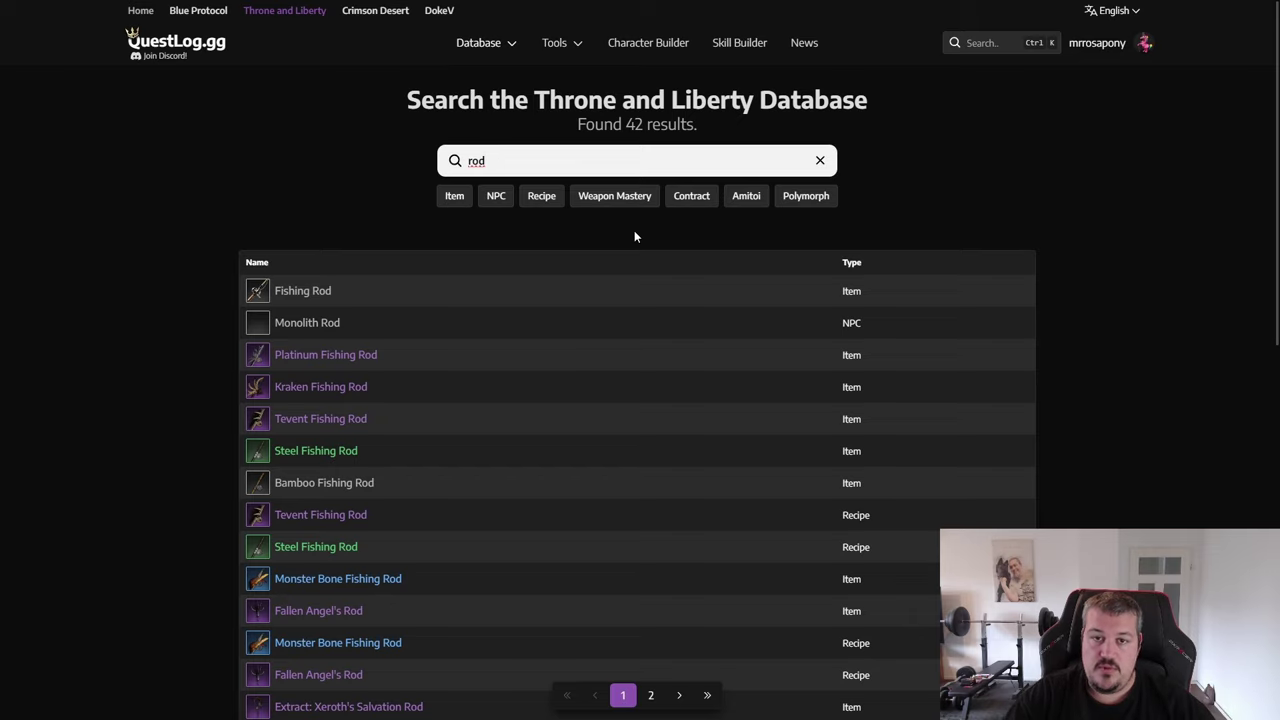
View the Gear Viewer's weapon comparison table and the Event Calendar's schedule of upcoming events
{"action": "mouse_move", "coordinate": [567, 50]}
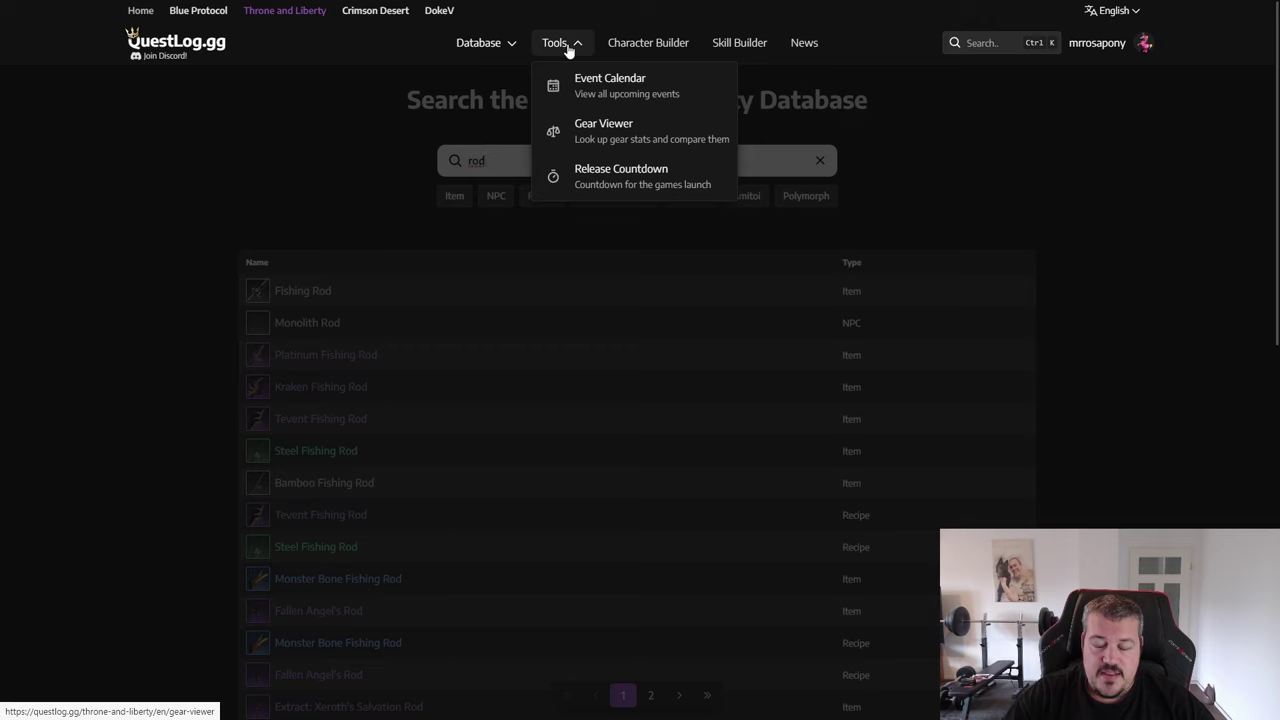
{"action": "left_click", "coordinate": [655, 134]}
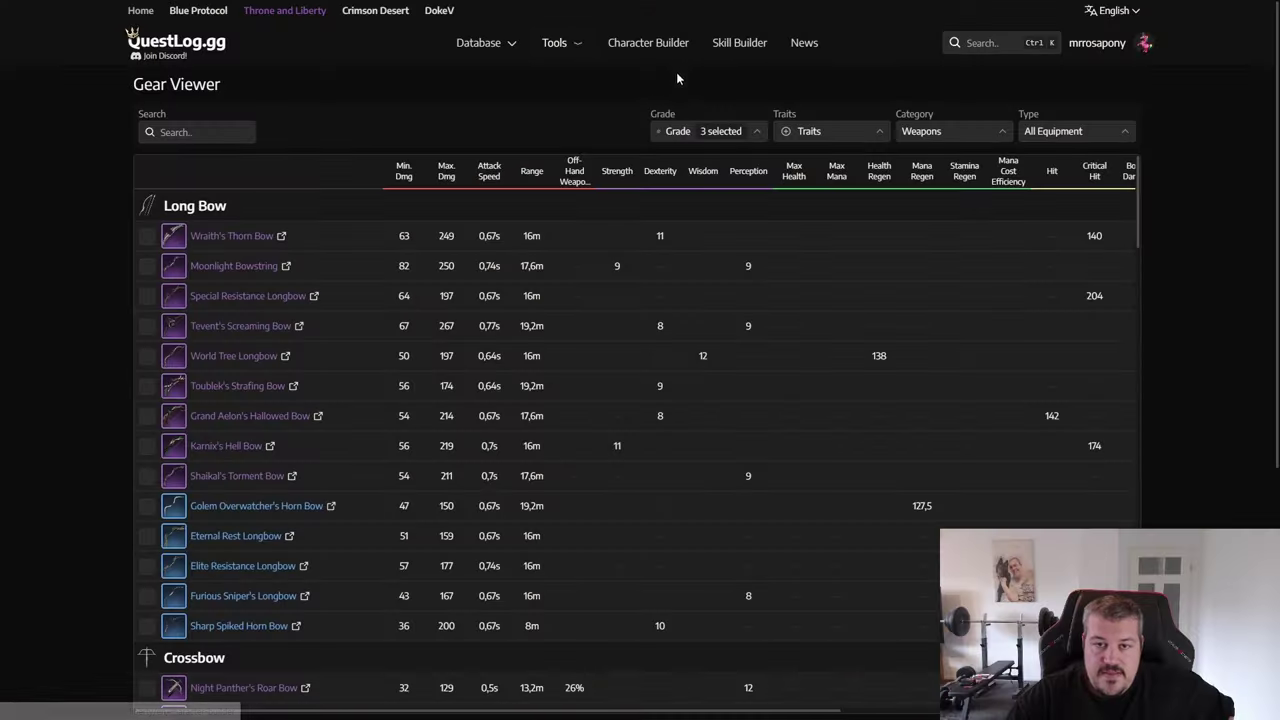
{"action": "left_click", "coordinate": [556, 42]}
{"action": "left_click", "coordinate": [658, 94]}
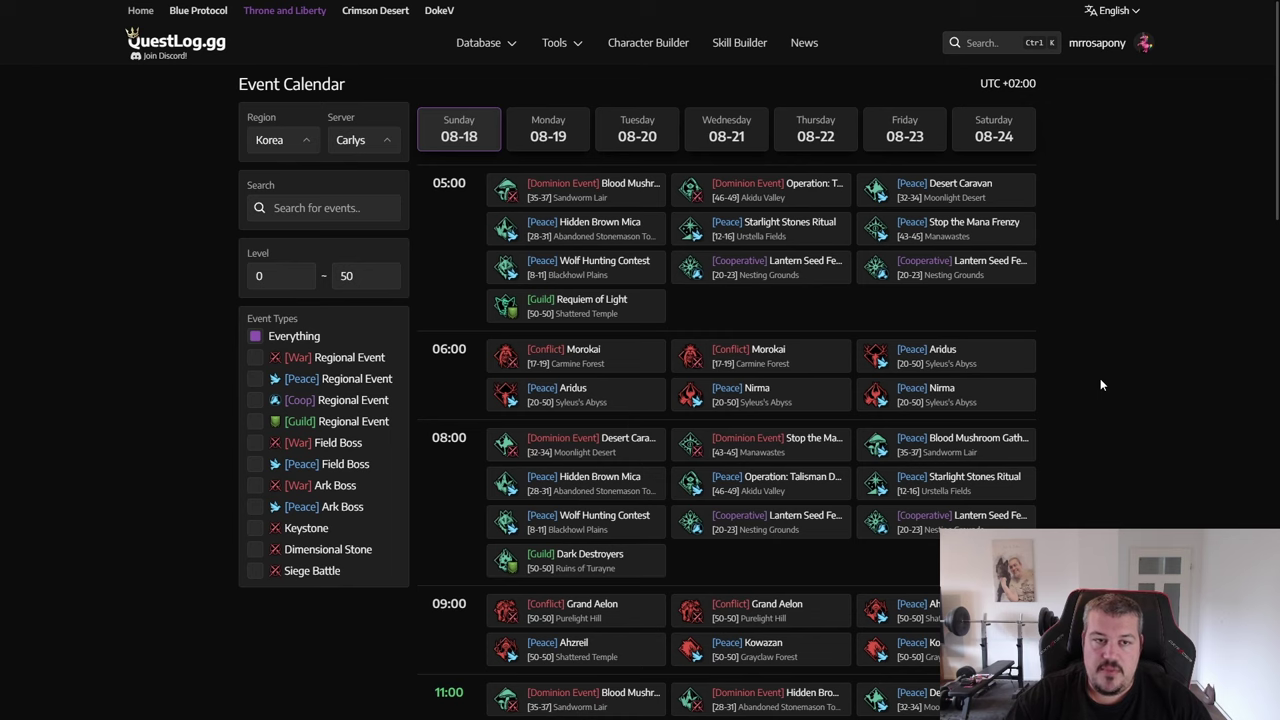
Open the Character Builder overview and look through its role filter options and the community's best and recently added builds
{"action": "left_click", "coordinate": [648, 42]}
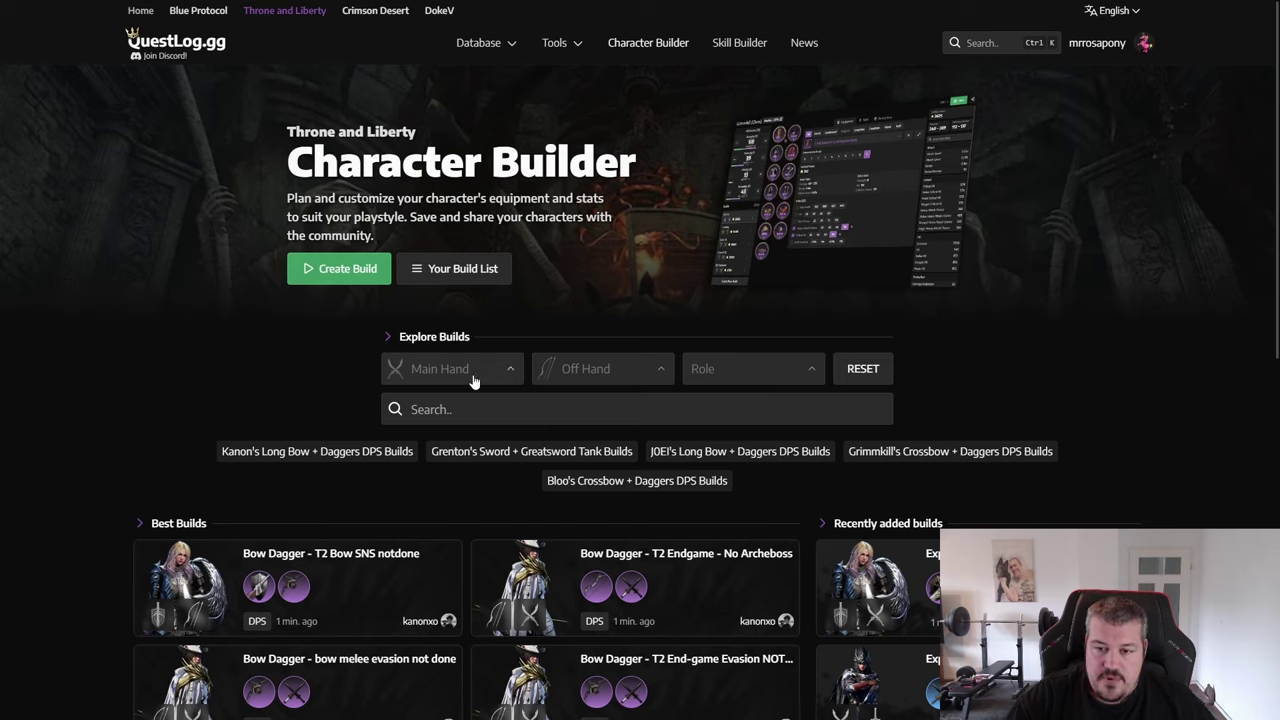
{"action": "left_click", "coordinate": [763, 369]}
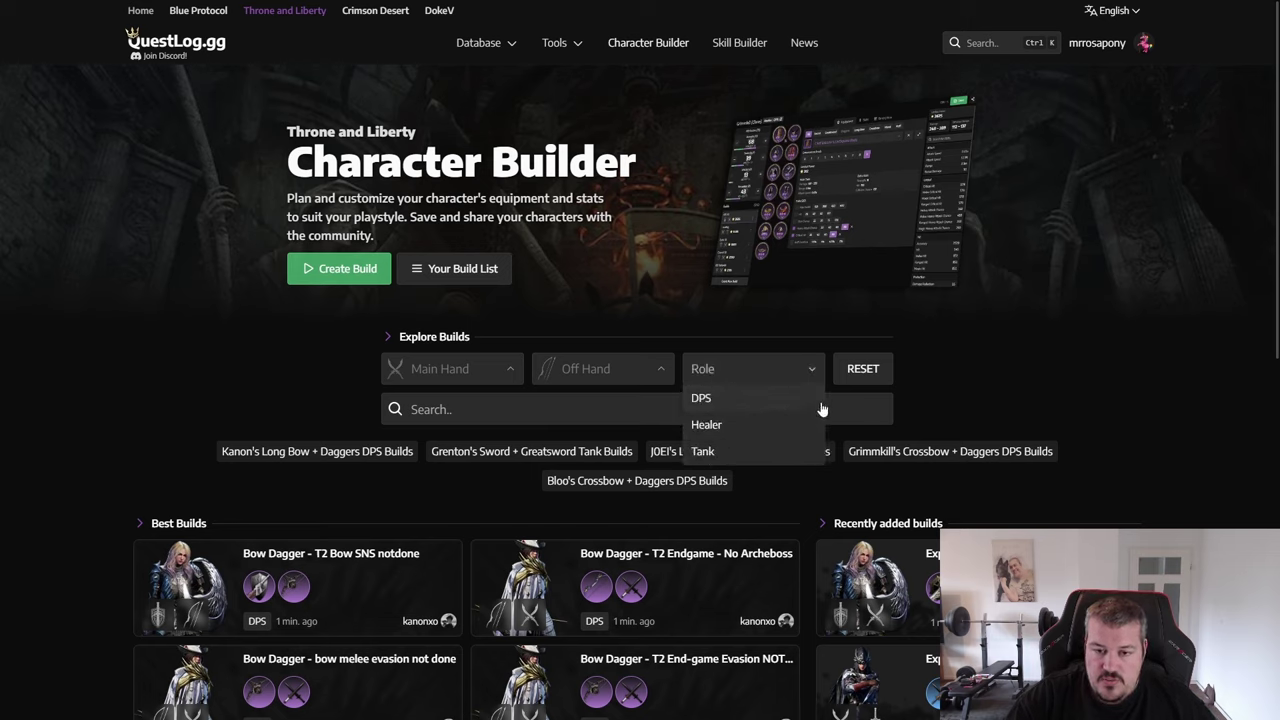
{"action": "left_click", "coordinate": [1033, 359]}
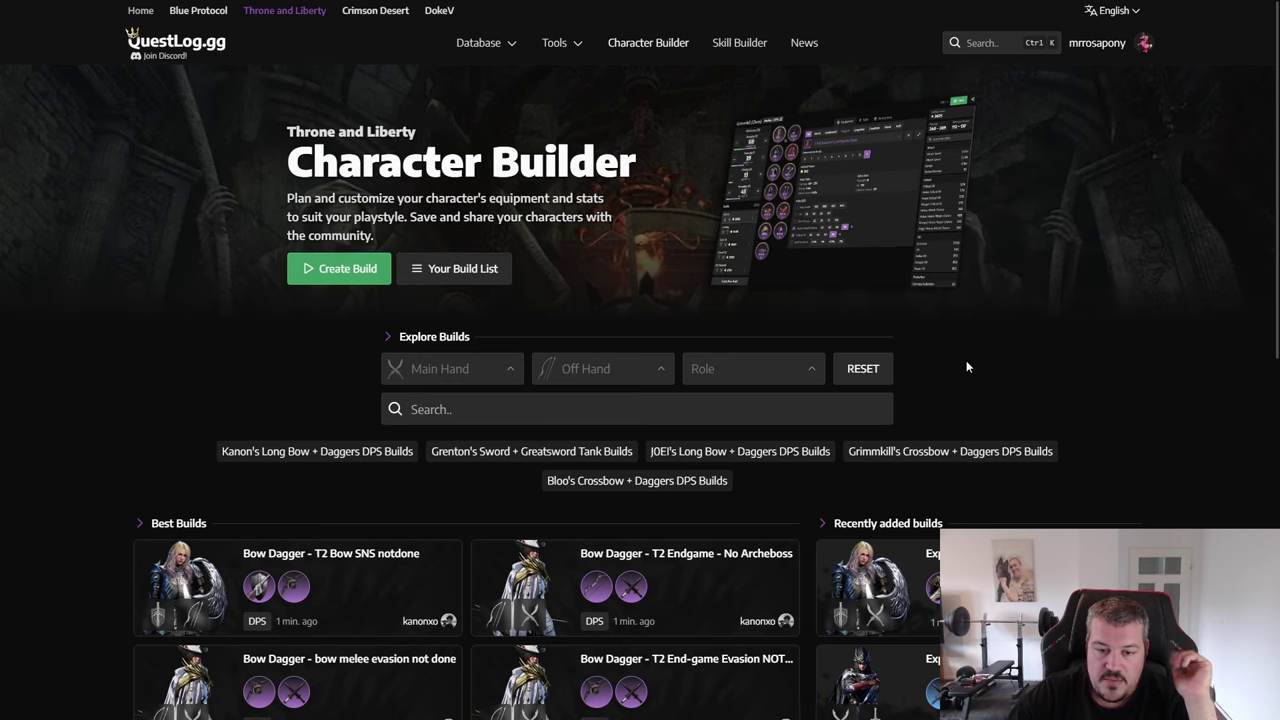
{"action": "scroll", "coordinate": [966, 367], "scroll_direction": "down", "scroll_amount": 4}
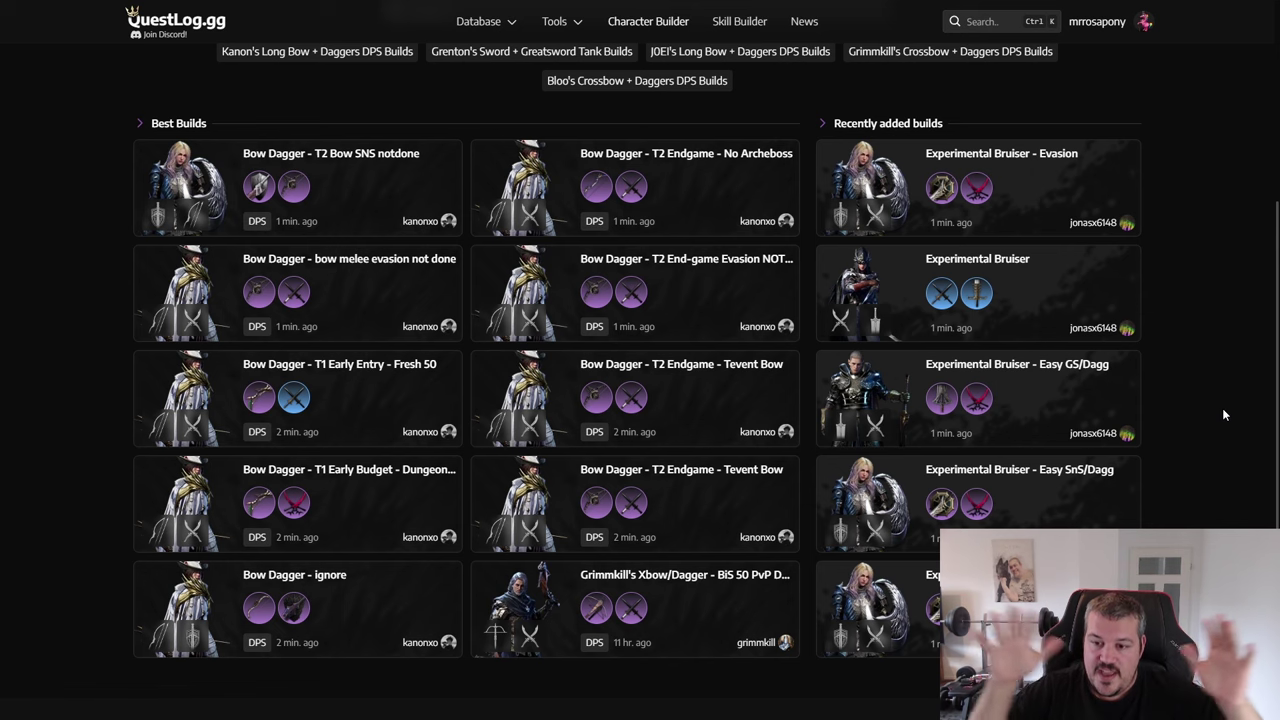
{"action": "scroll", "coordinate": [535, 268], "scroll_direction": "up", "scroll_amount": 4}
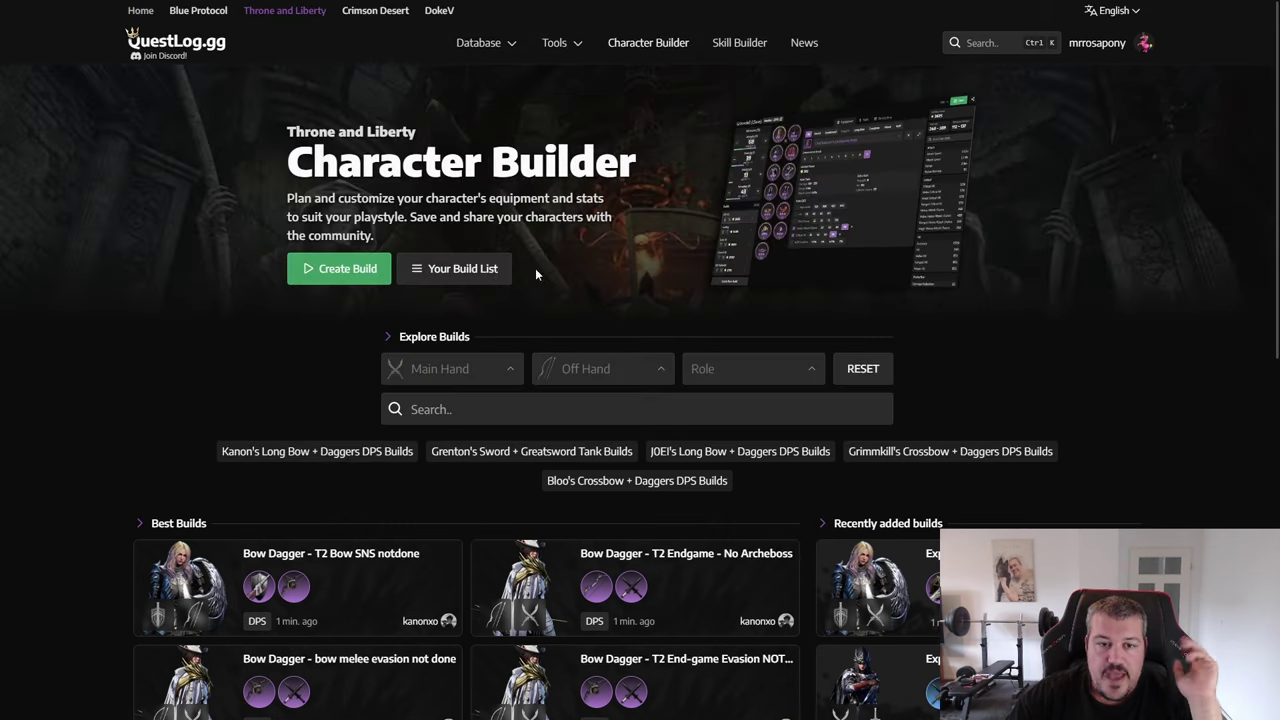
Open the "Xbow/Dag Full PVE +PVP Guide" from your own build list and show the equipment details of its main-hand crossbow
{"action": "left_click", "coordinate": [460, 268]}
{"action": "left_click", "coordinate": [598, 347]}
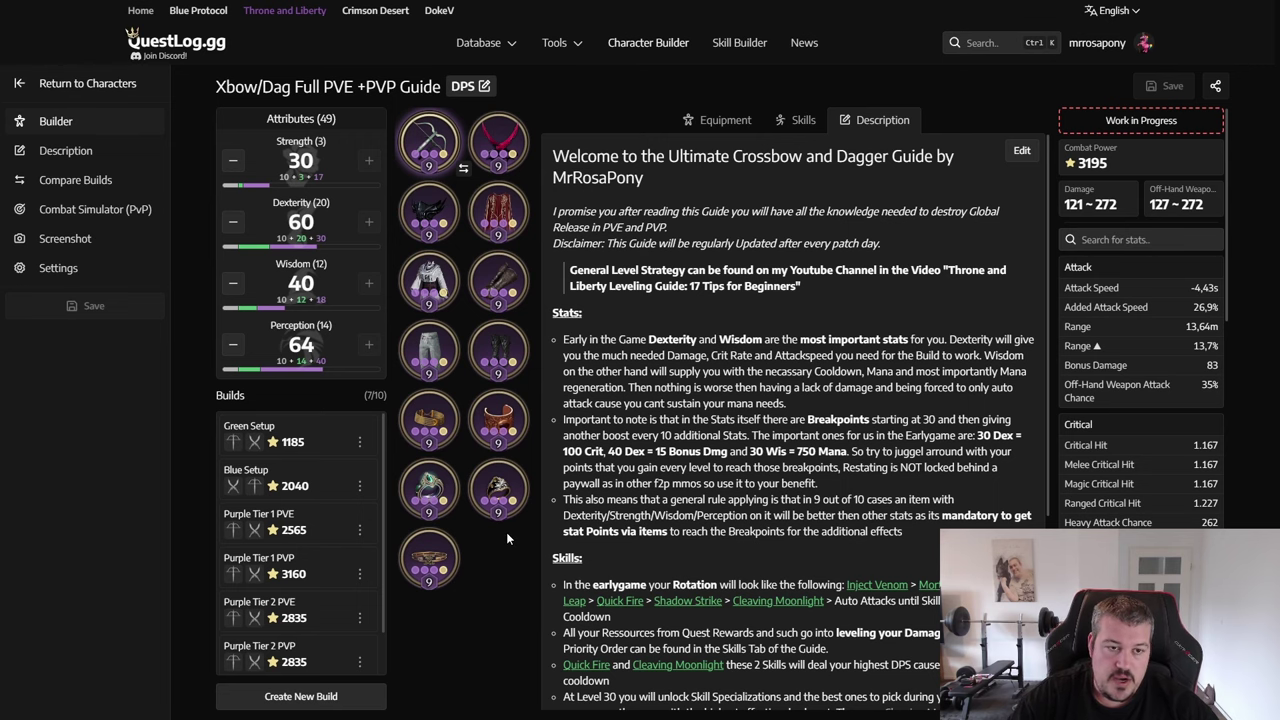
{"action": "left_click", "coordinate": [429, 140]}
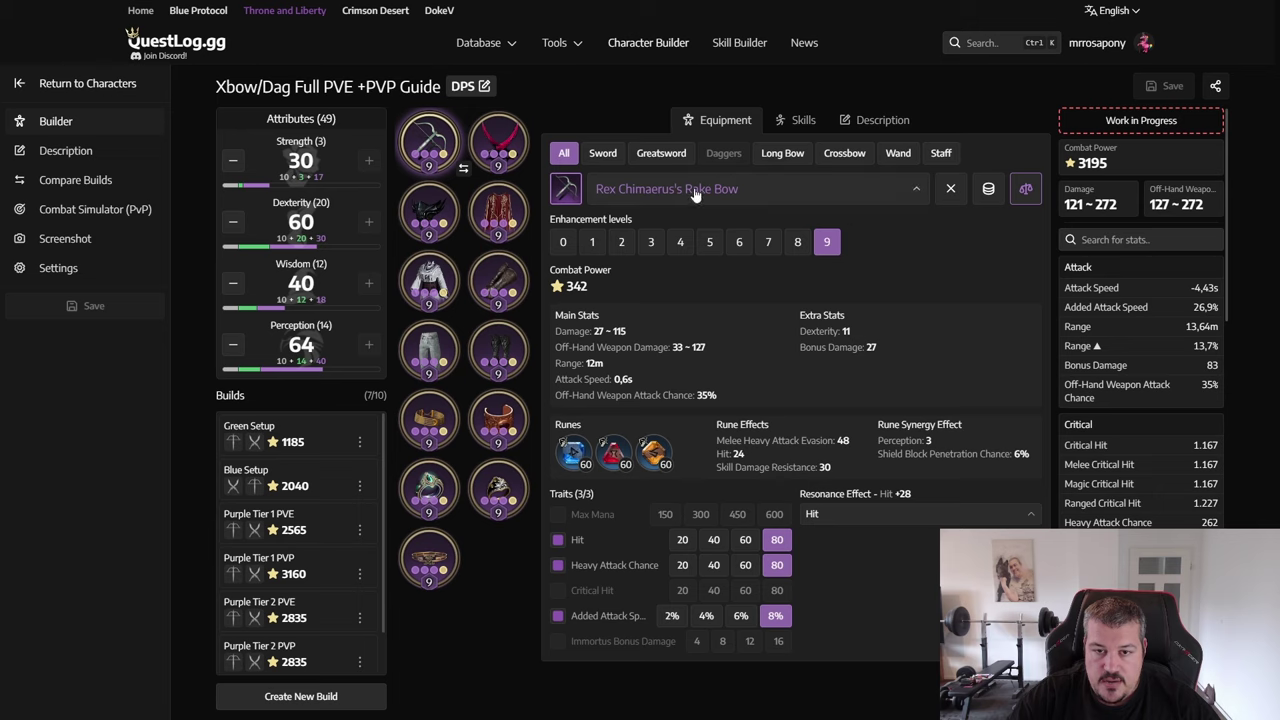
{"action": "left_click", "coordinate": [662, 192]}
{"action": "left_click", "coordinate": [994, 262]}
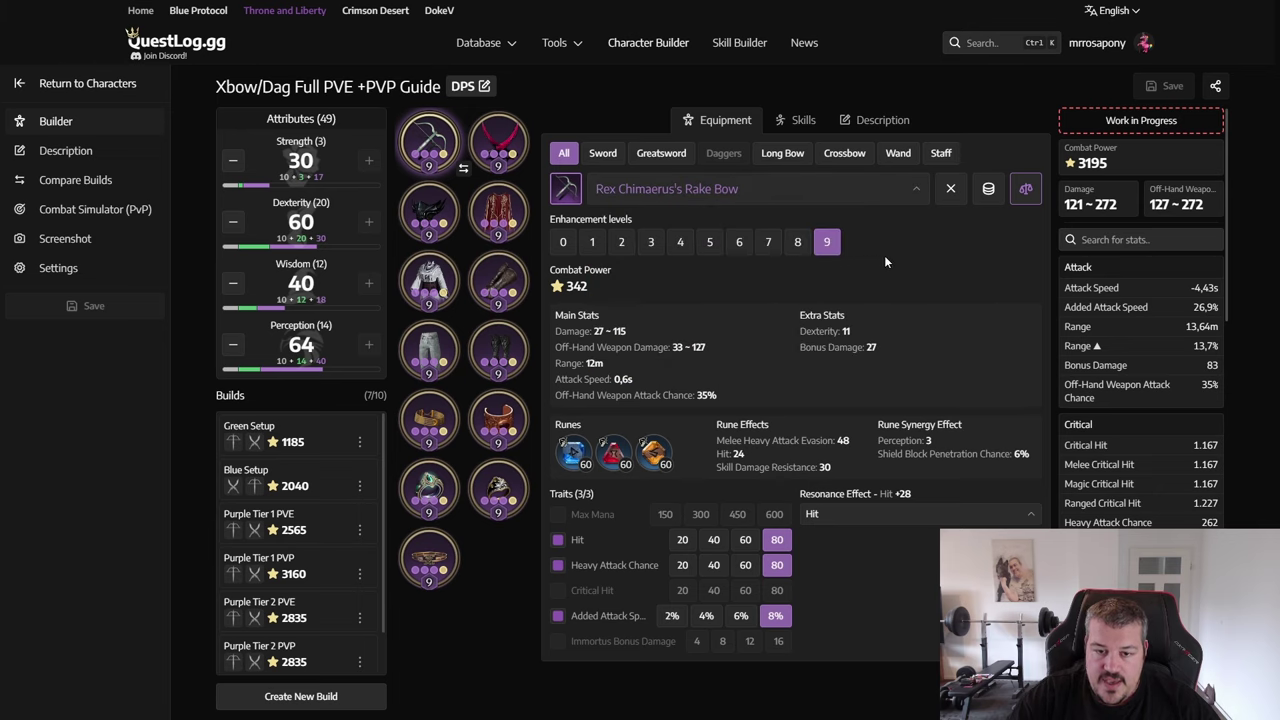
Inspect the rune setup and synergies of Rex Chimaerus's Rake Bow, plus the source breakdown of the build's attack stats
{"action": "left_click", "coordinate": [692, 446]}
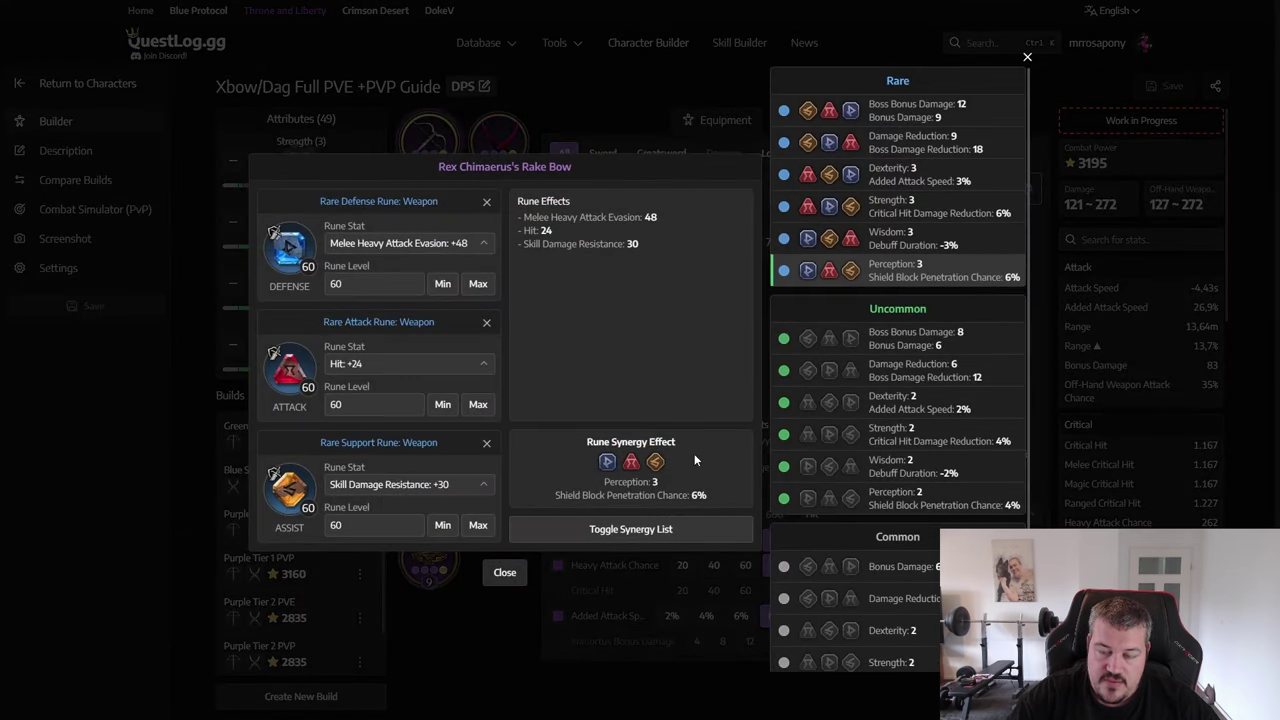
{"action": "left_click", "coordinate": [504, 573]}
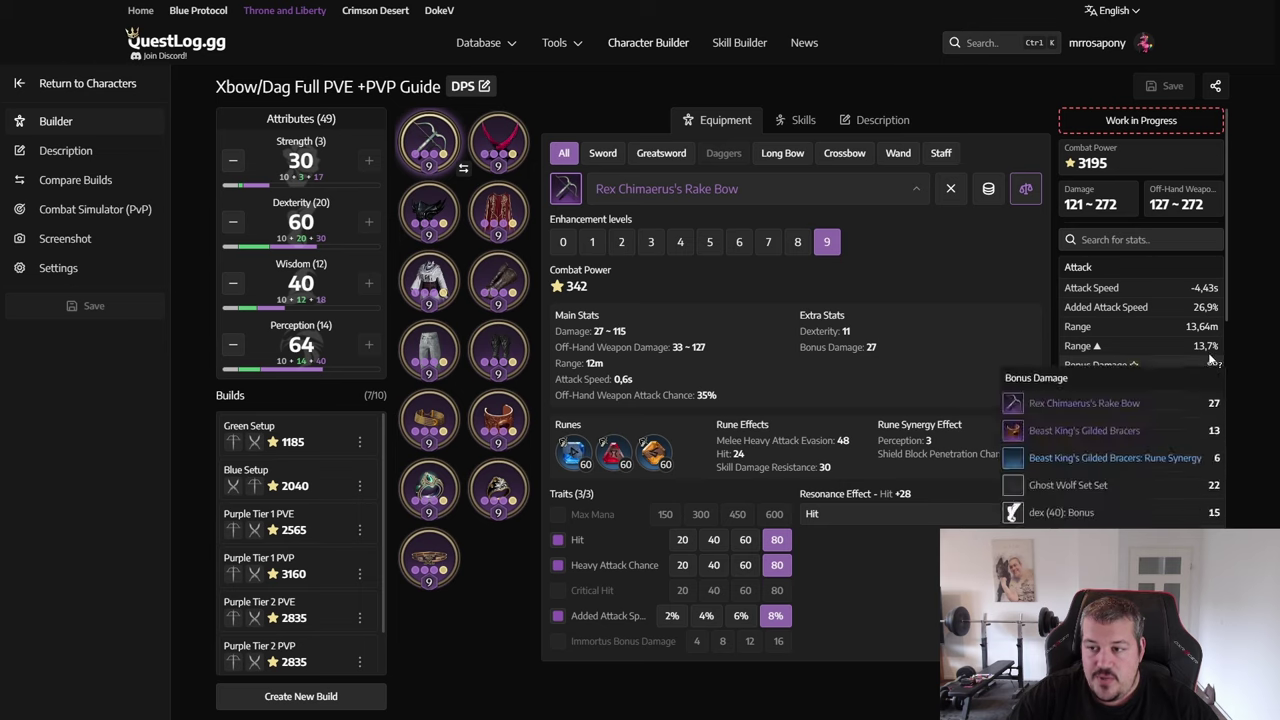
{"action": "mouse_move", "coordinate": [1167, 290]}
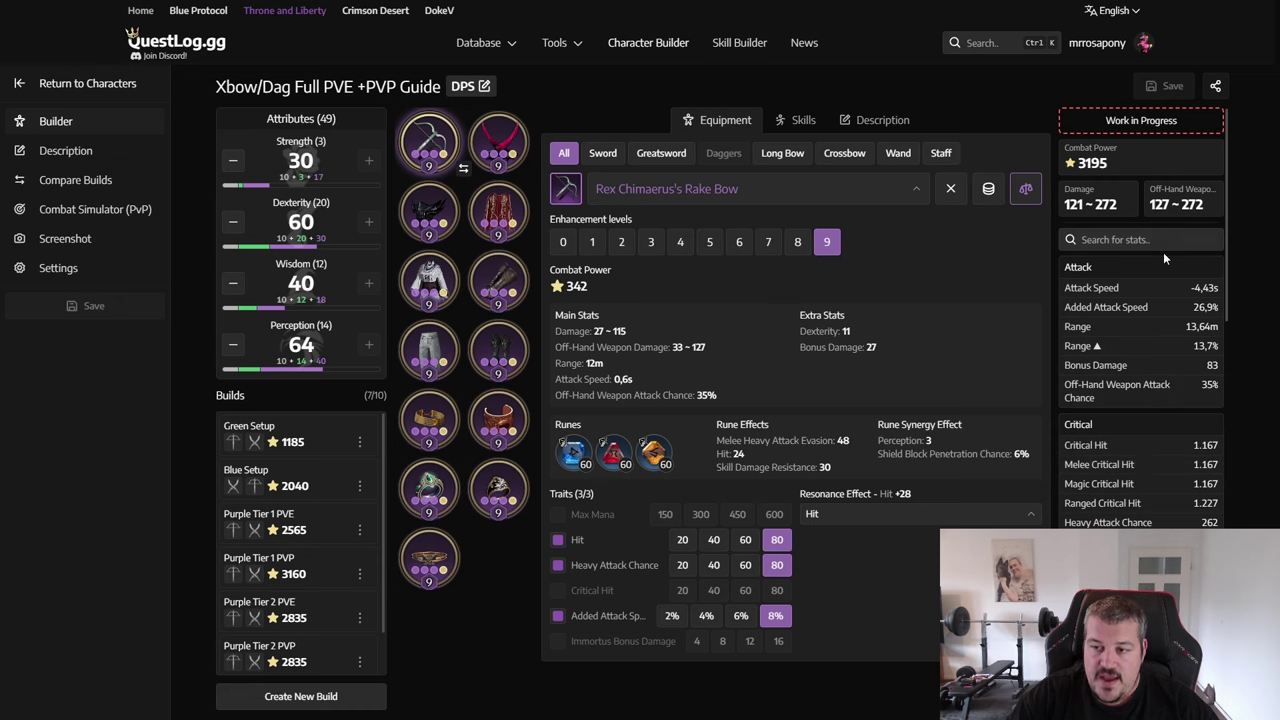
{"action": "mouse_move", "coordinate": [1145, 288]}
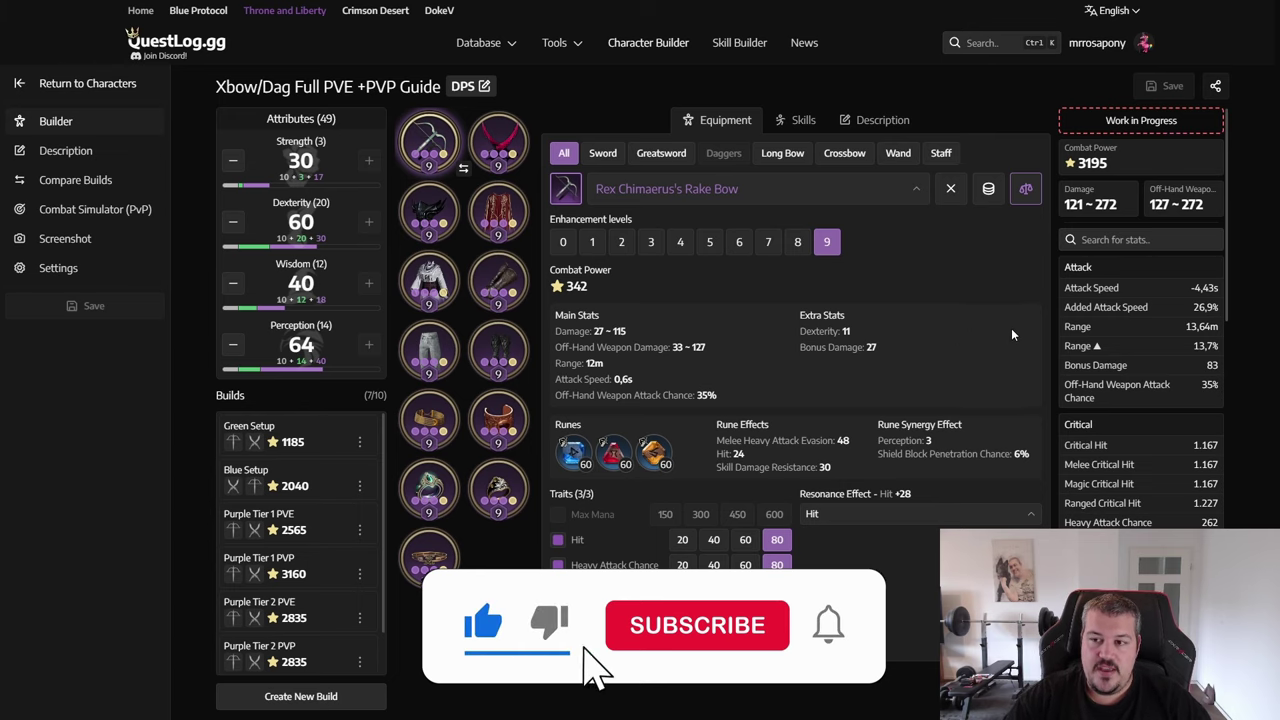
Open the Crossbow/Dagger PVP "Spin to Win" skill build and examine its crossbow weapon mastery tree and skill specializations
{"action": "left_click", "coordinate": [803, 120]}
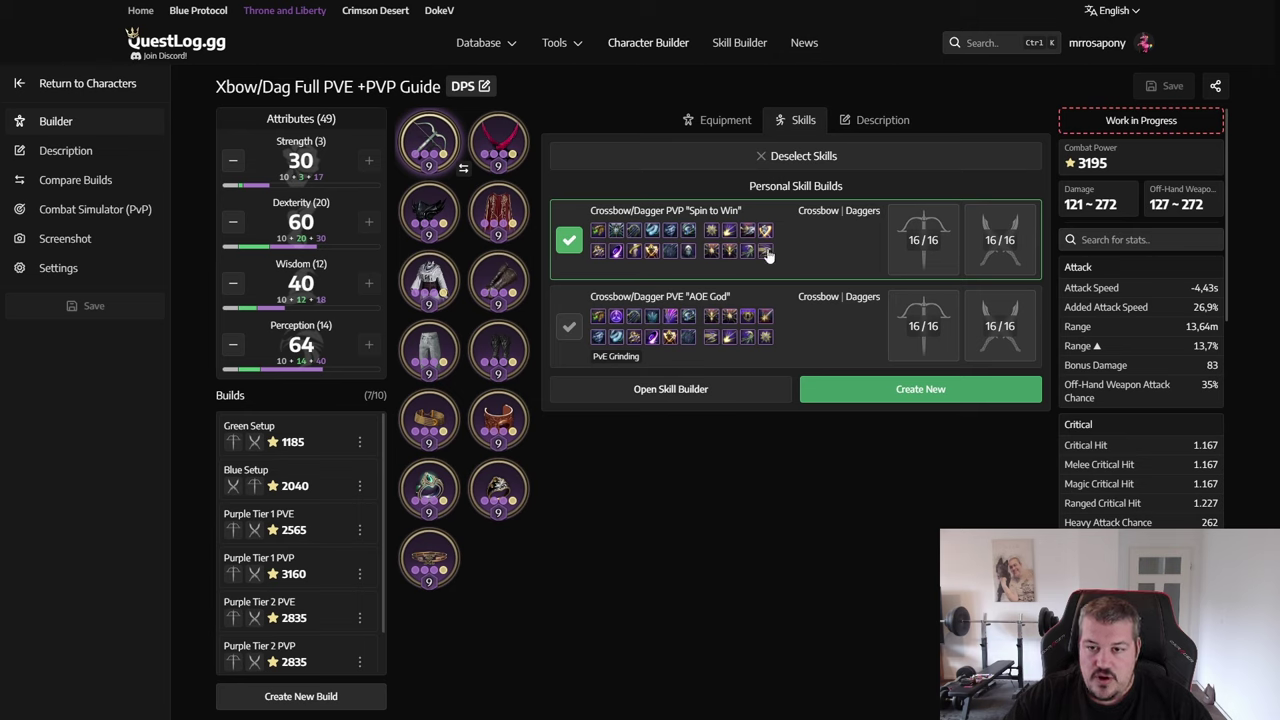
{"action": "left_click", "coordinate": [694, 390]}
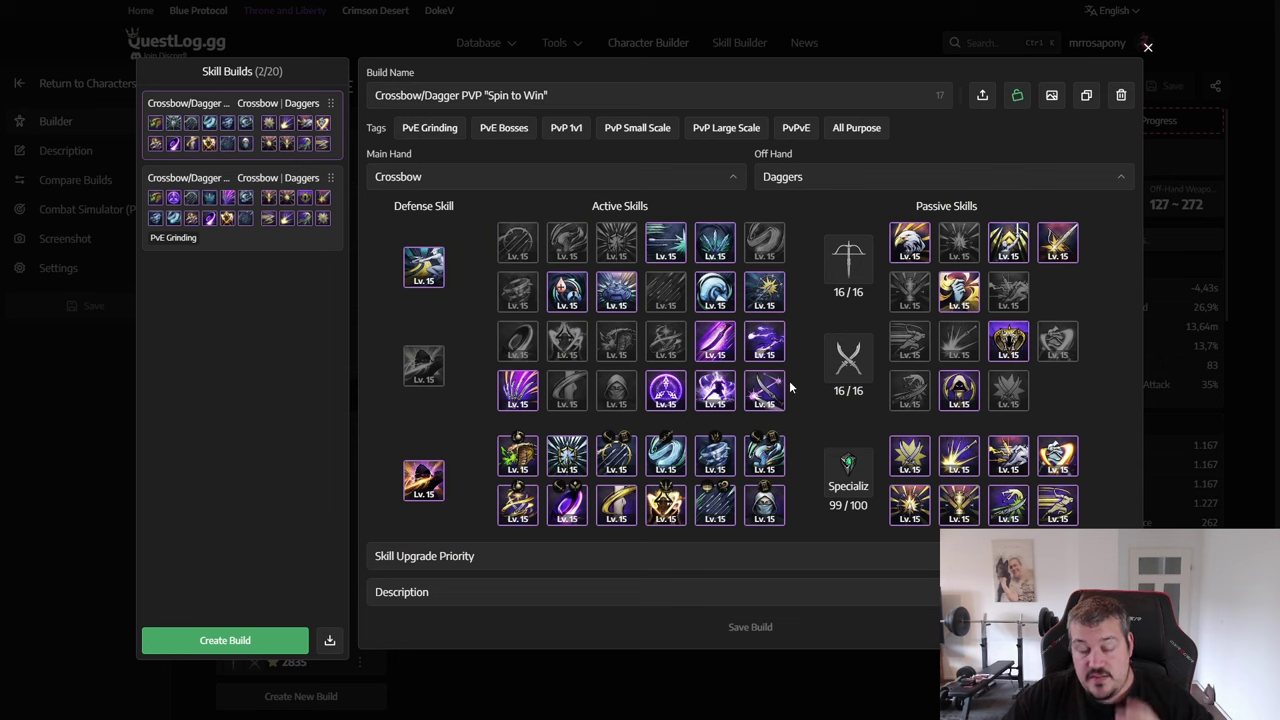
{"action": "left_click", "coordinate": [852, 256]}
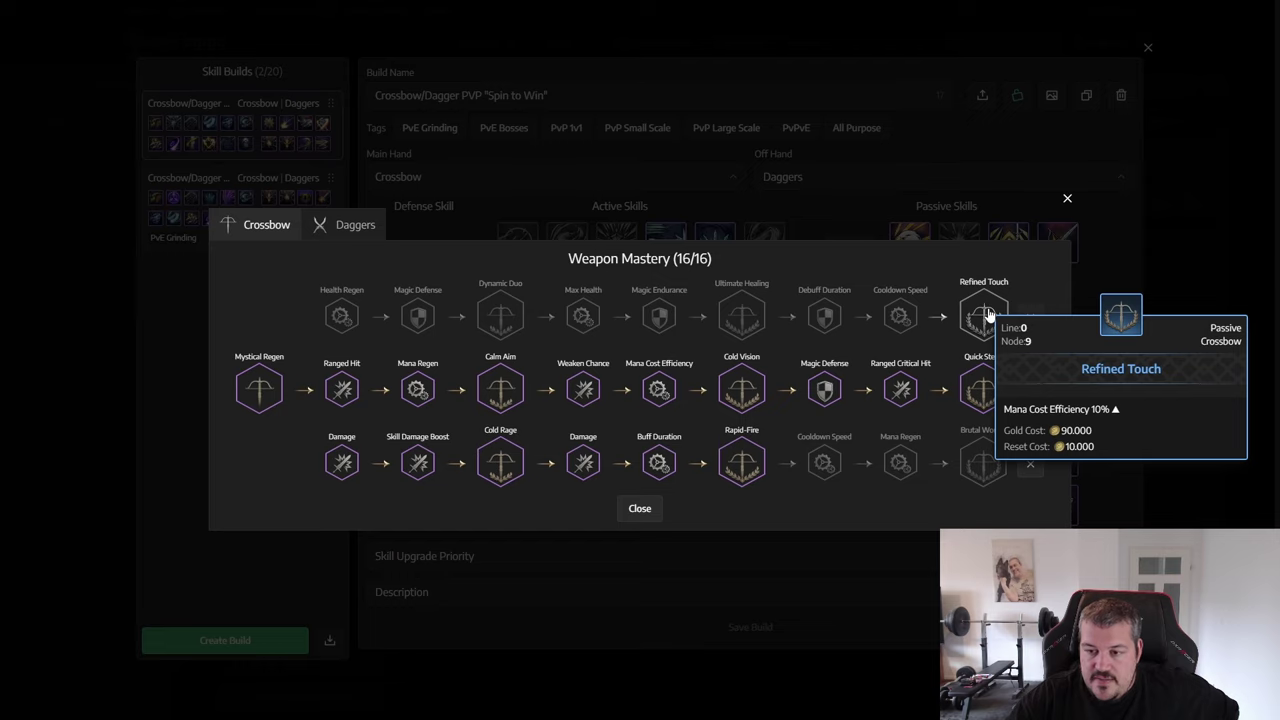
{"action": "mouse_move", "coordinate": [986, 393]}
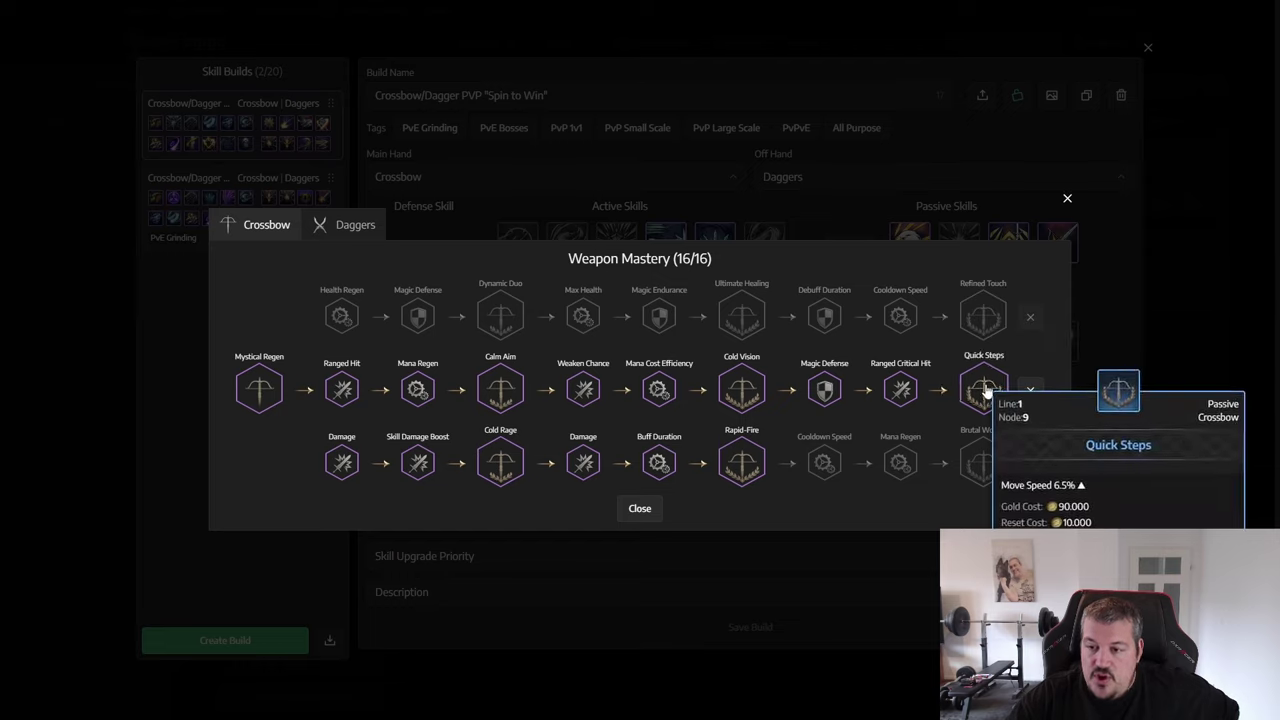
{"action": "left_click", "coordinate": [986, 393]}
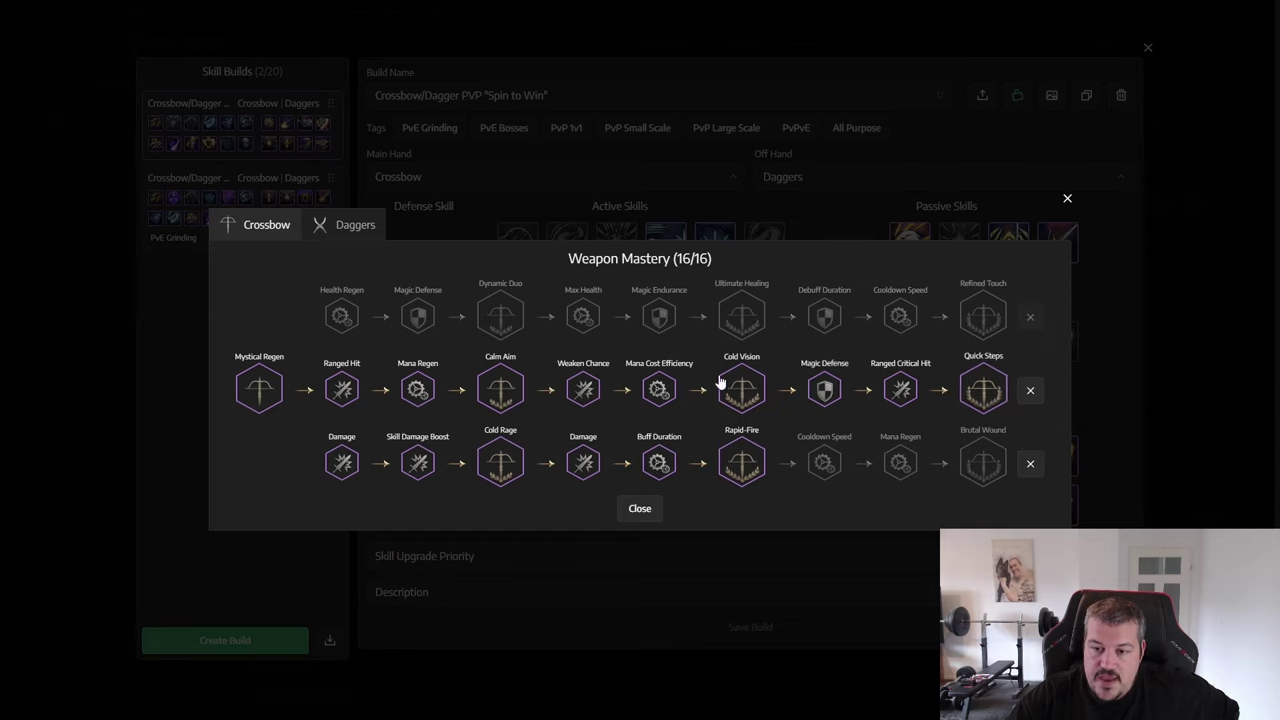
{"action": "mouse_move", "coordinate": [996, 470]}
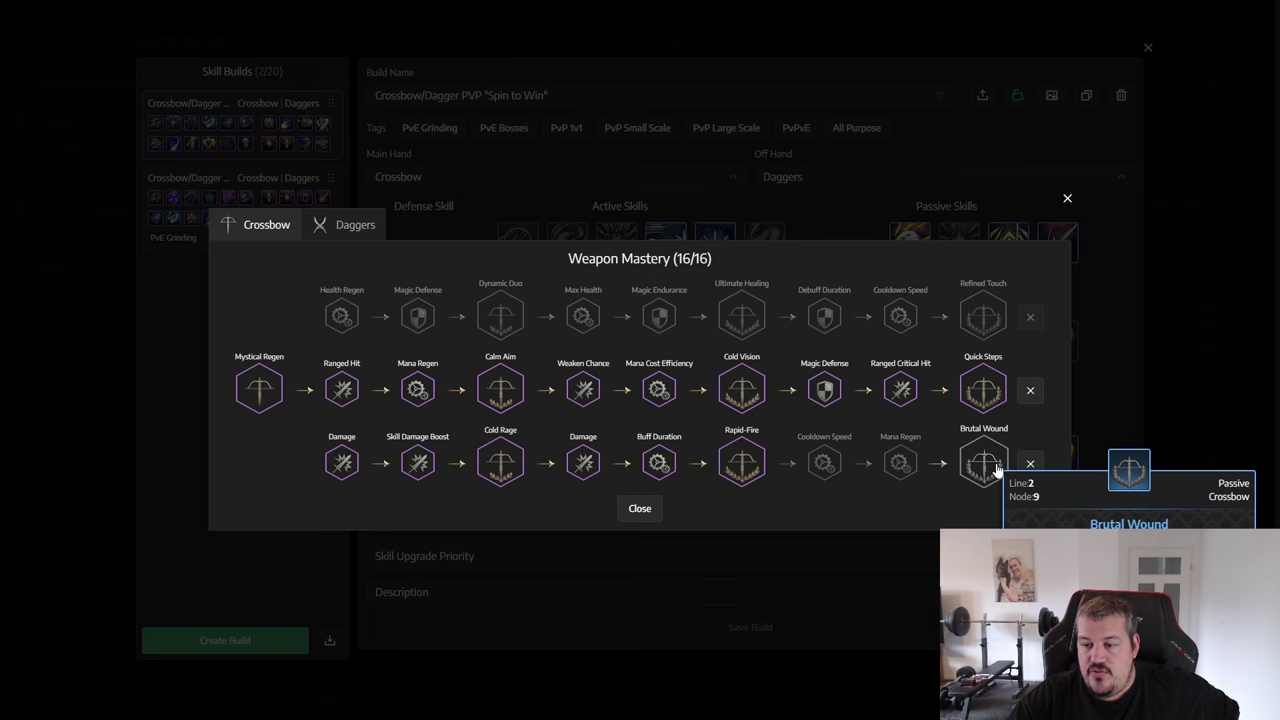
{"action": "left_click", "coordinate": [1067, 198]}
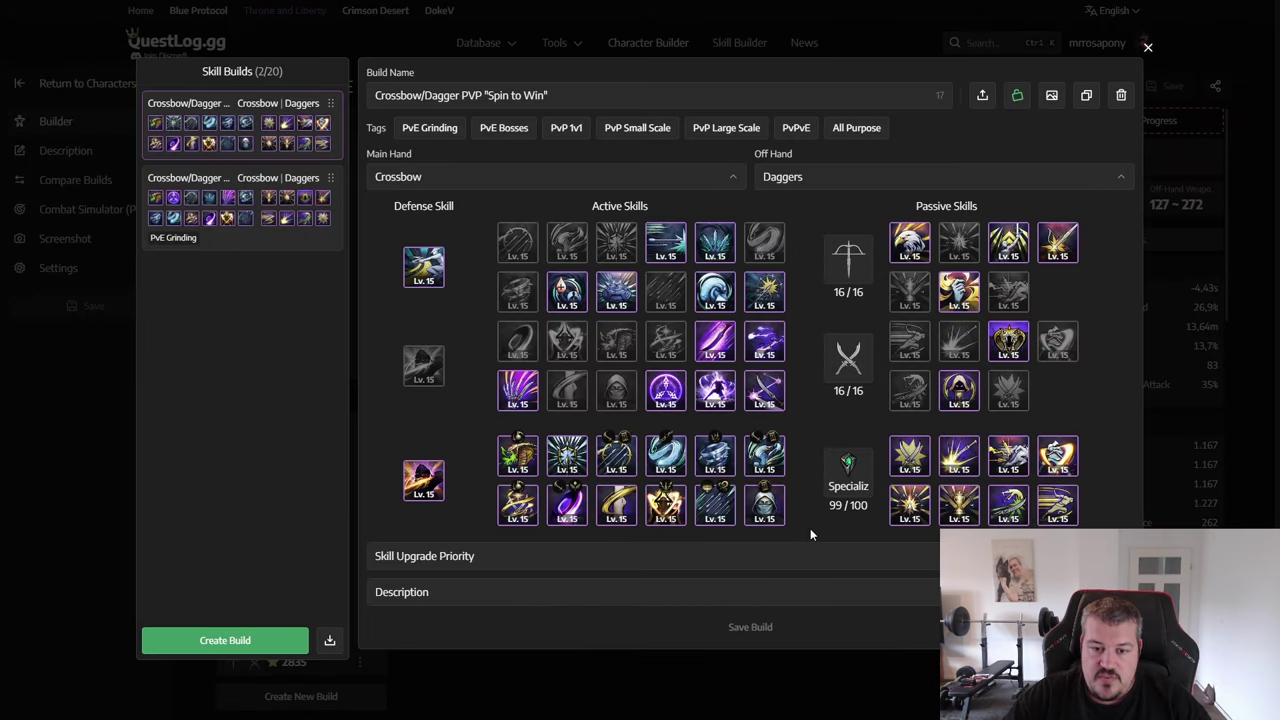
{"action": "left_click", "coordinate": [848, 482]}
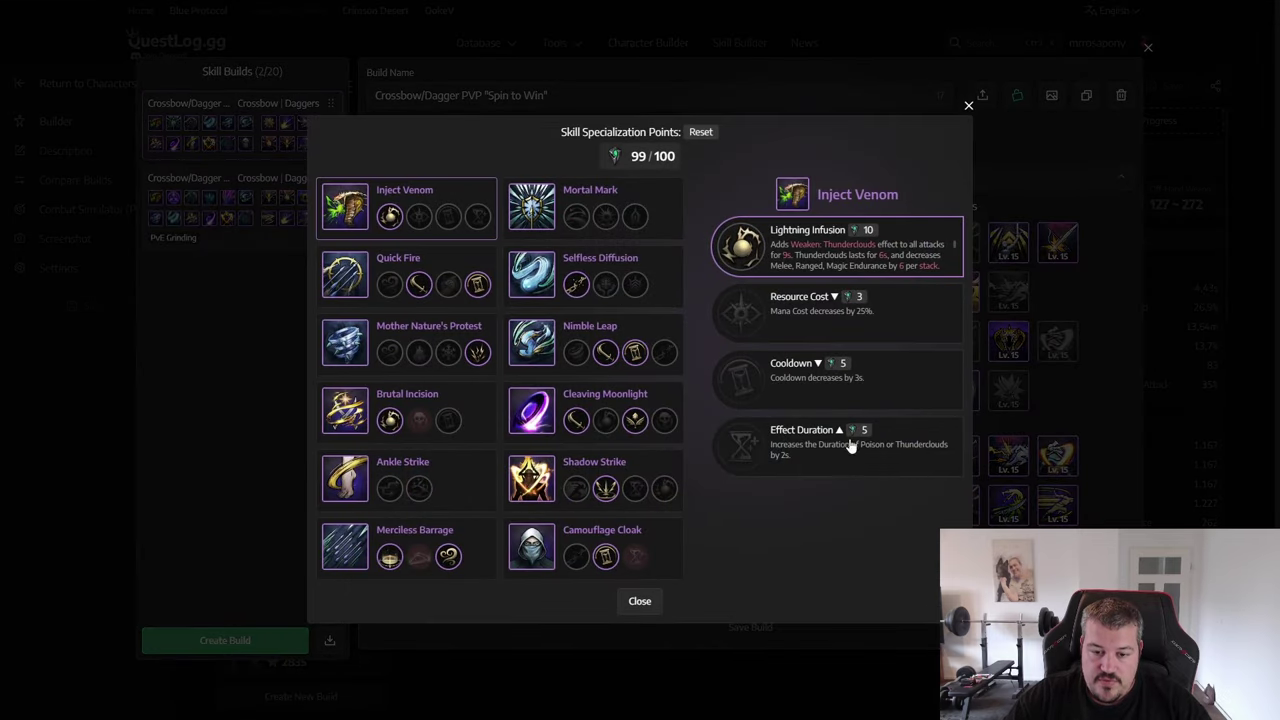
{"action": "left_click", "coordinate": [639, 601]}
Move the Quick Fire skill's Uncommon to Rare upgrade into the priority order of the active skills
{"action": "scroll", "coordinate": [950, 412], "scroll_direction": "down", "scroll_amount": 3}
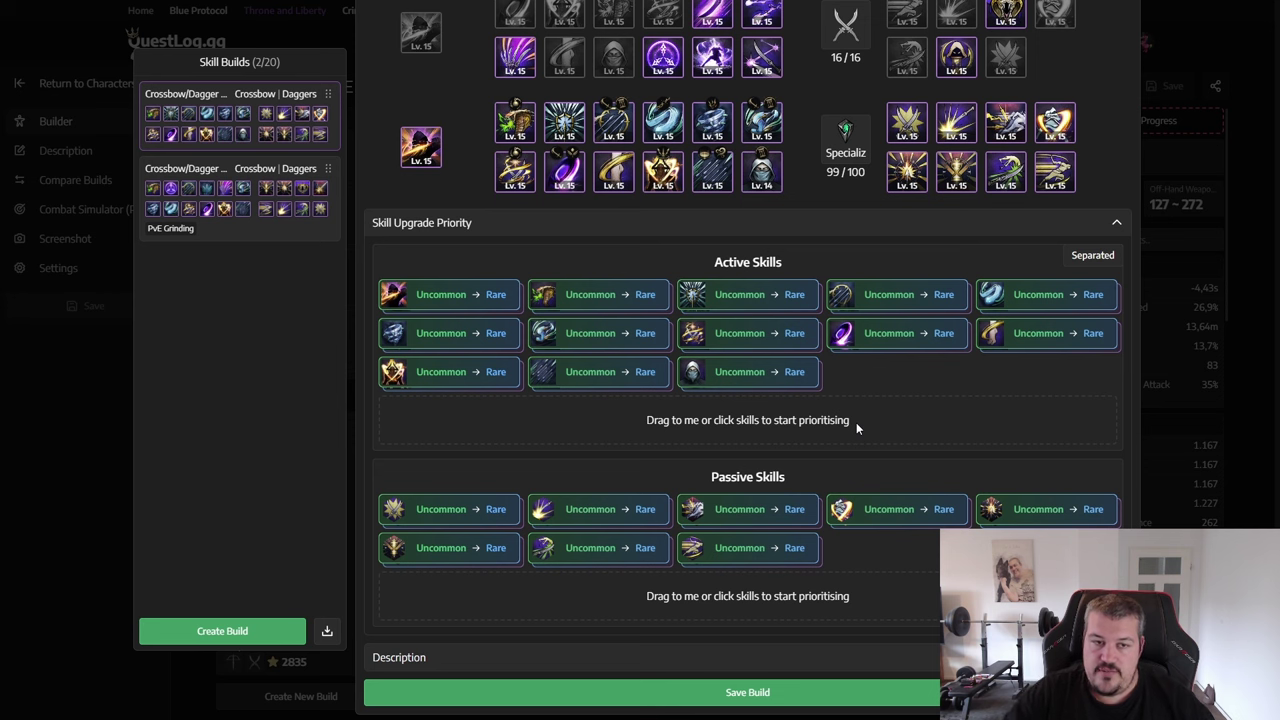
{"action": "left_click", "coordinate": [879, 292]}
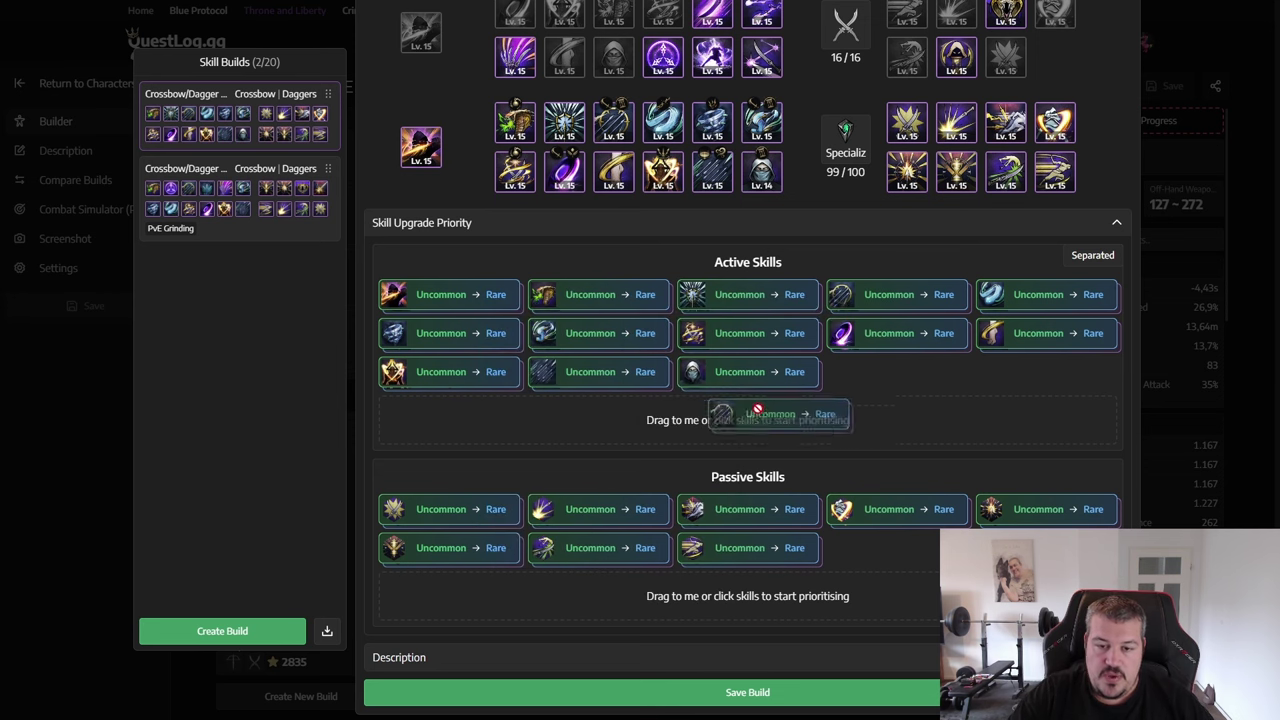
{"action": "left_click", "coordinate": [912, 305]}
{"action": "mouse_move", "coordinate": [537, 430]}
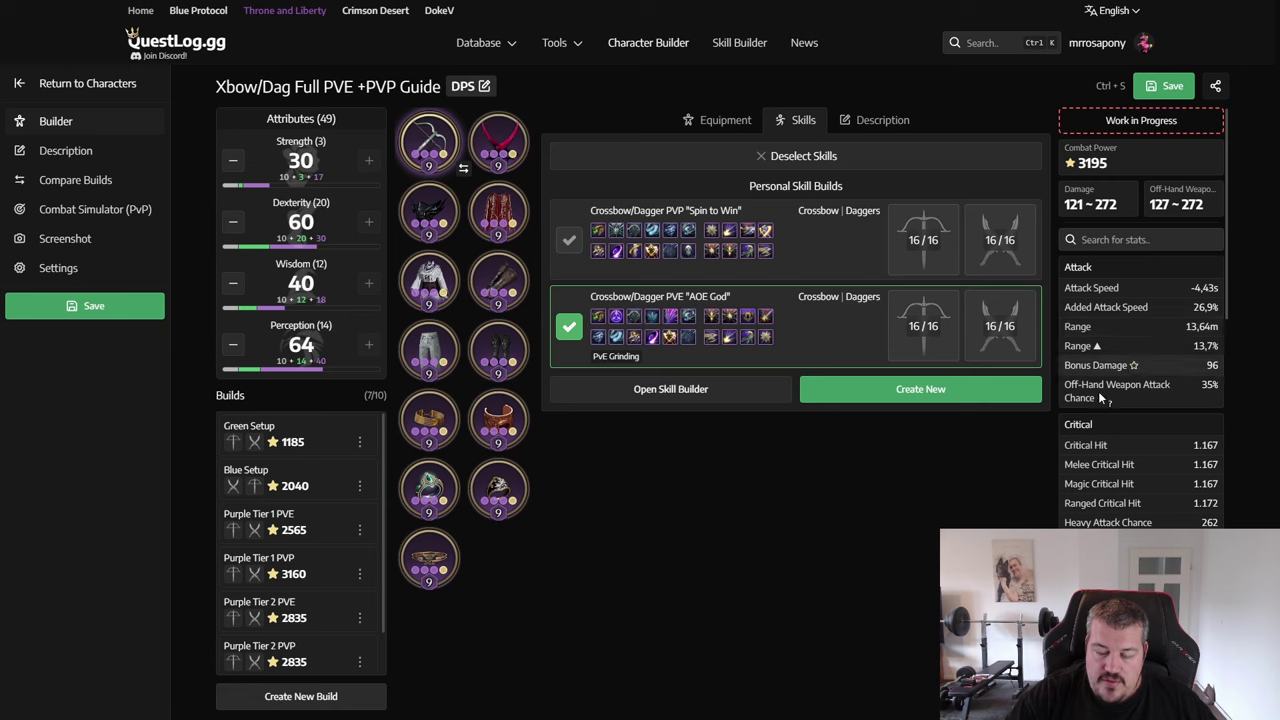
Review the character's stats with the PVE "AOE God" skill build, from protection and resources to resistance and crowd control
{"action": "scroll", "coordinate": [1159, 500], "scroll_direction": "down", "scroll_amount": 5}
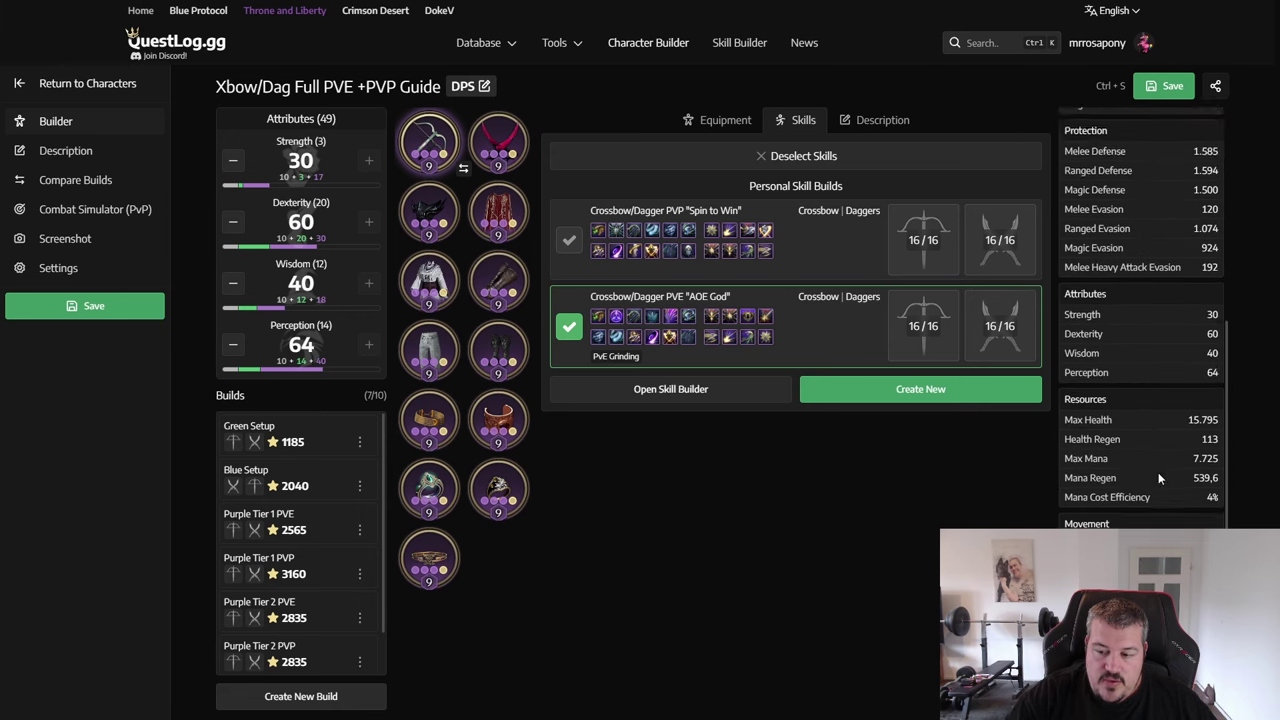
{"action": "scroll", "coordinate": [1158, 472], "scroll_direction": "down", "scroll_amount": 3}
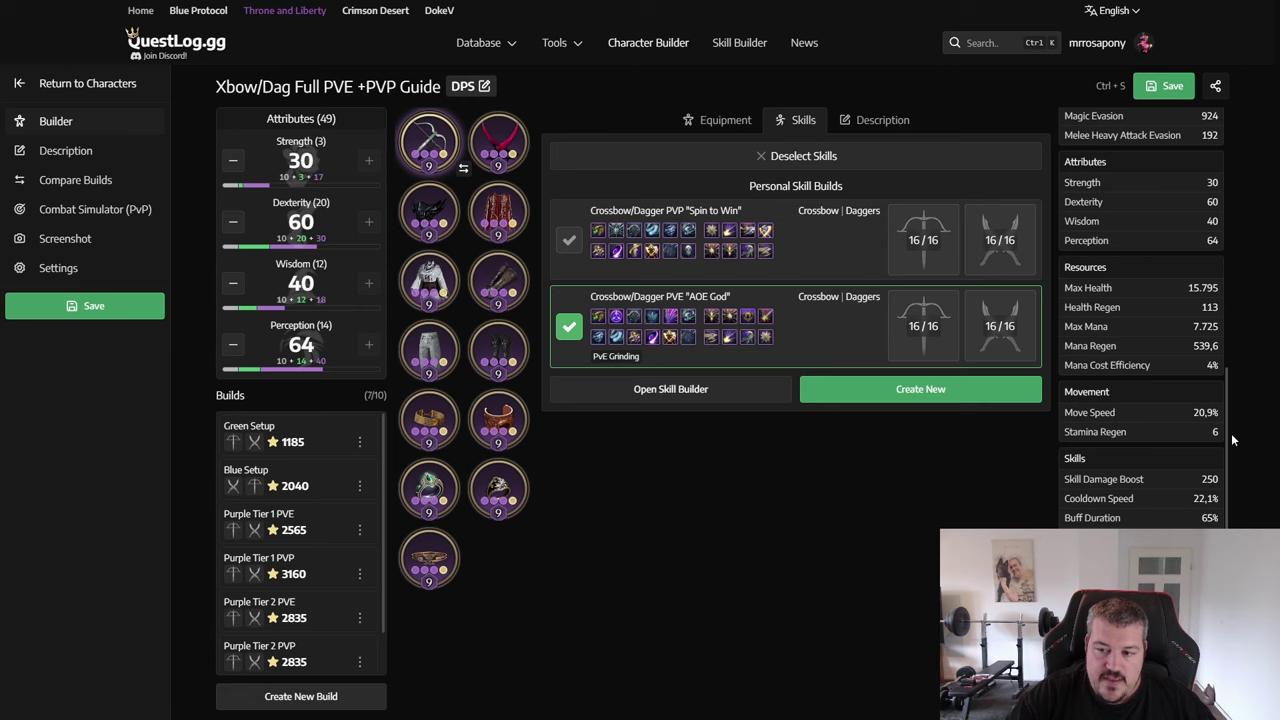
{"action": "scroll", "coordinate": [1154, 495], "scroll_direction": "down", "scroll_amount": 5}
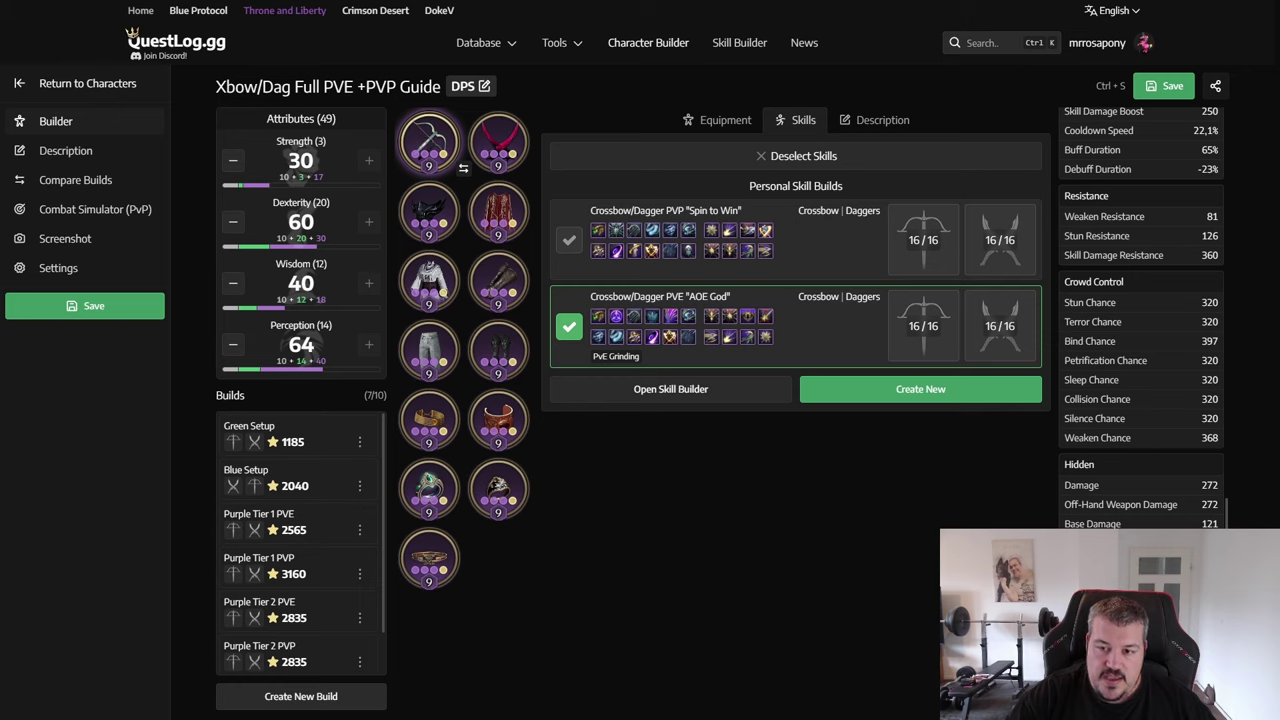
Inspect the Destructive Fang passive in the Crossbow/Dagger PVE "AOE God" skill build and check the character's critical and hit stats
{"action": "left_click", "coordinate": [810, 337]}
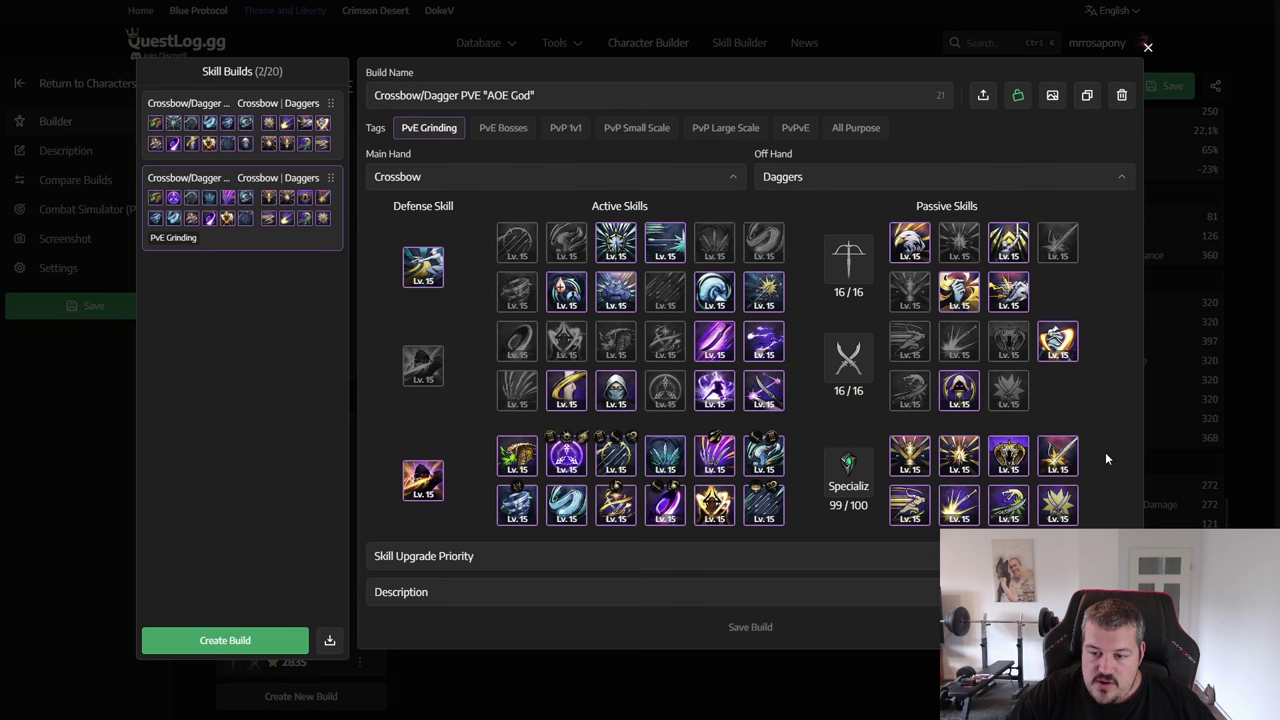
{"action": "mouse_move", "coordinate": [1008, 510]}
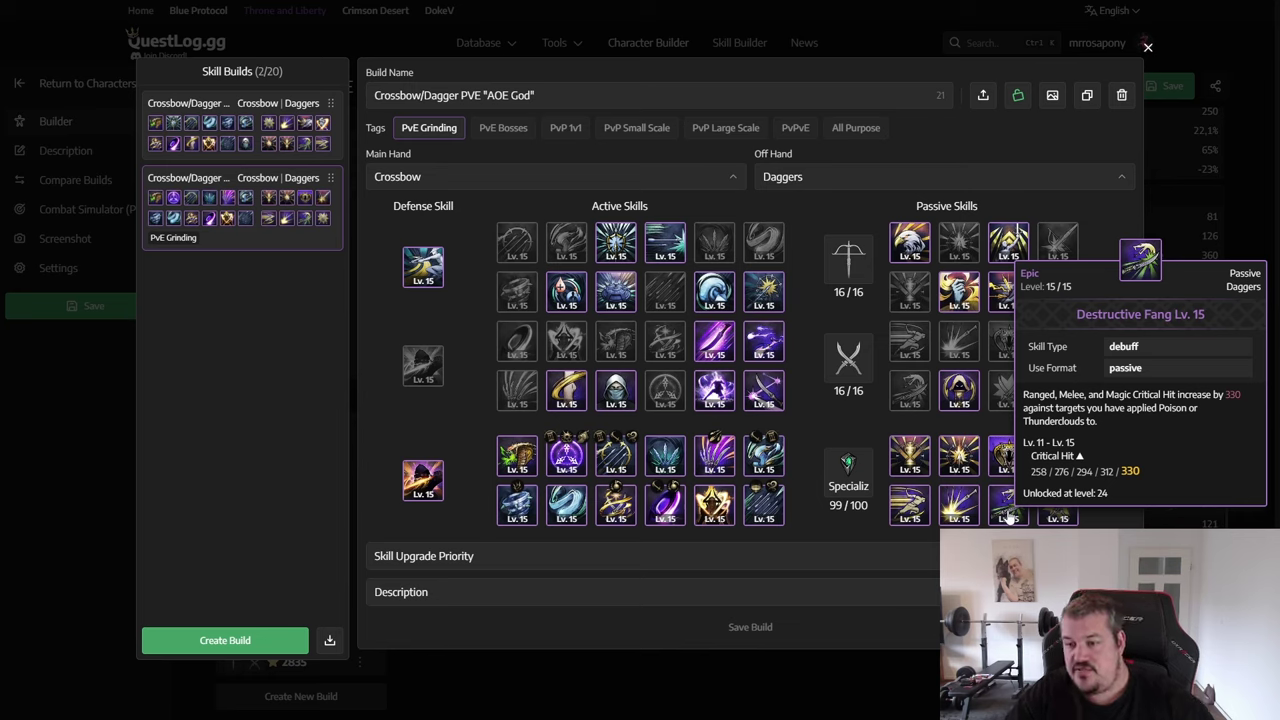
{"action": "left_click", "coordinate": [1156, 451]}
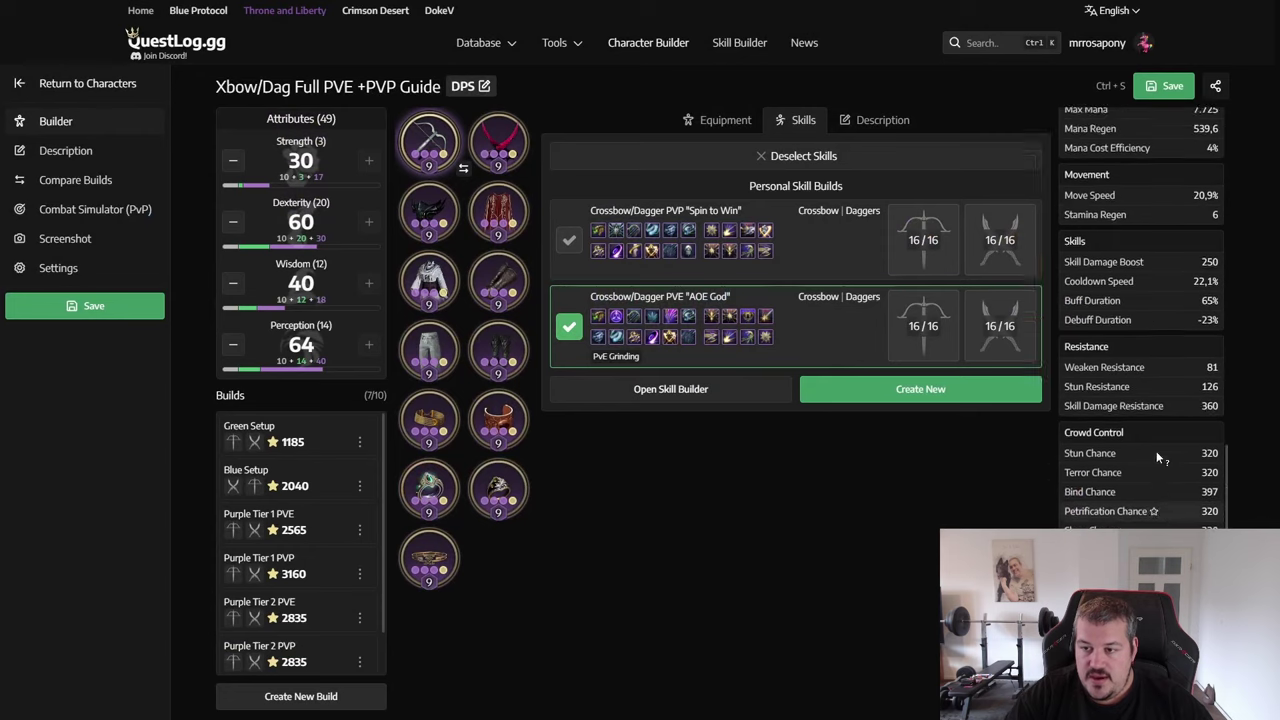
{"action": "scroll", "coordinate": [1162, 446], "scroll_direction": "up", "scroll_amount": 5}
{"action": "scroll", "coordinate": [1166, 444], "scroll_direction": "up", "scroll_amount": 10}
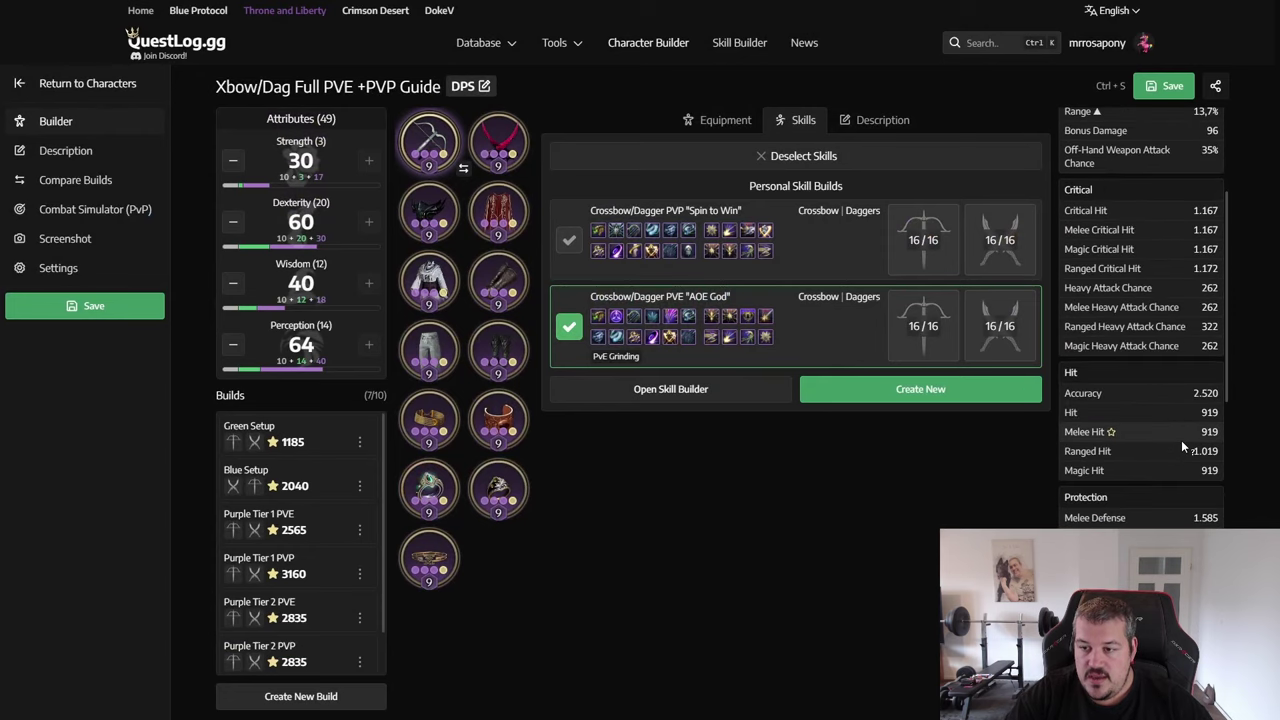